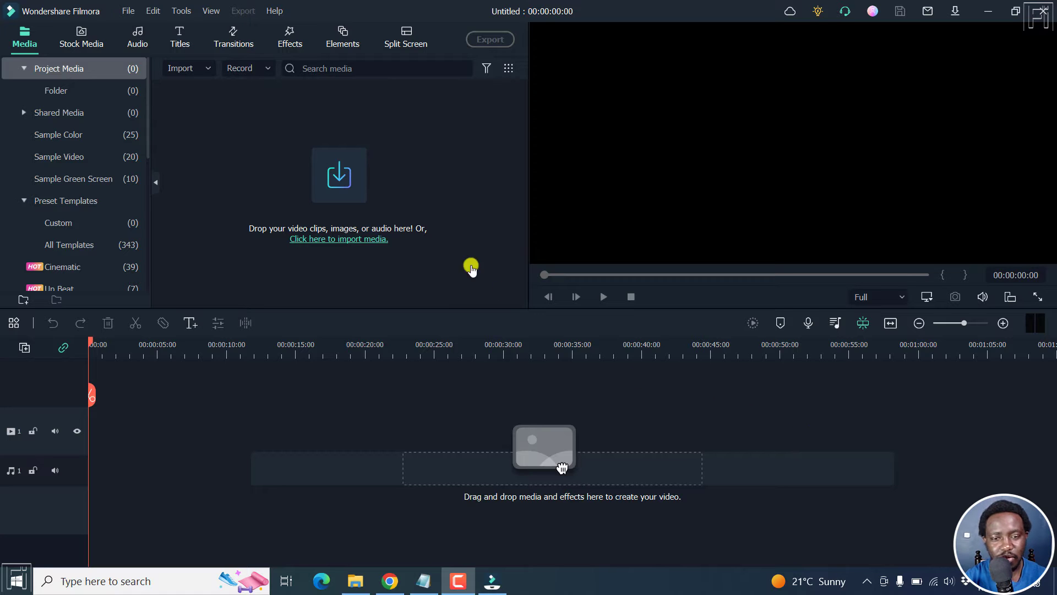
# - Import the second intro video into Project Media and preview it in the player
pyautogui.click(331, 176)
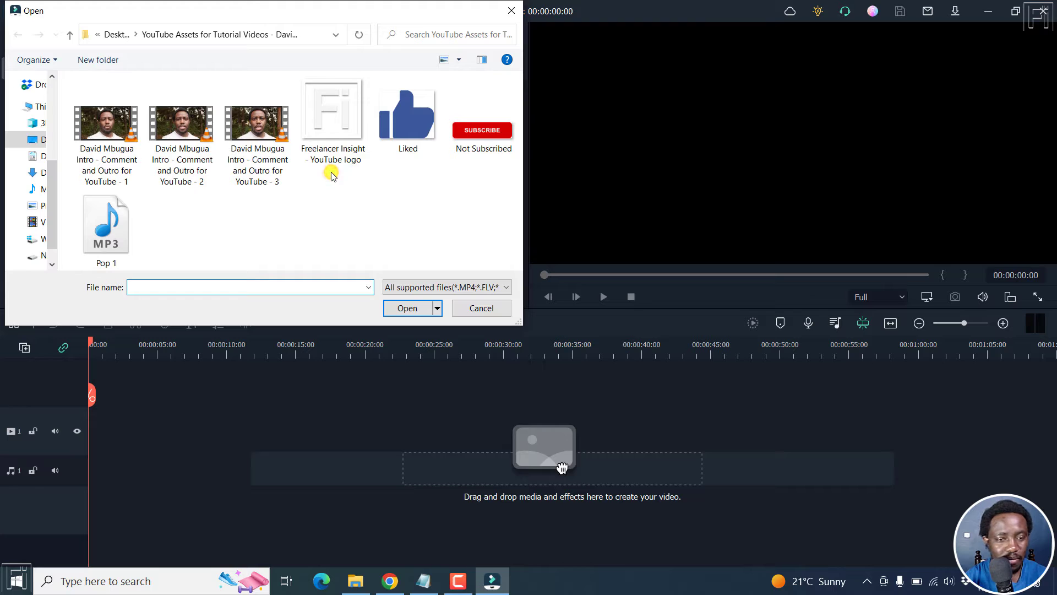
pyautogui.click(186, 128)
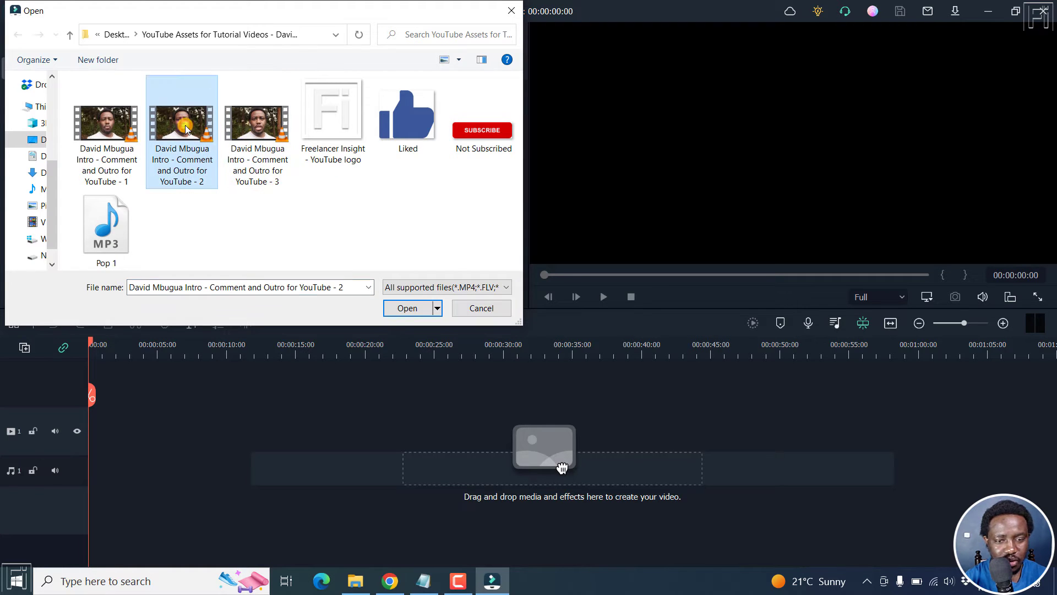
pyautogui.click(407, 308)
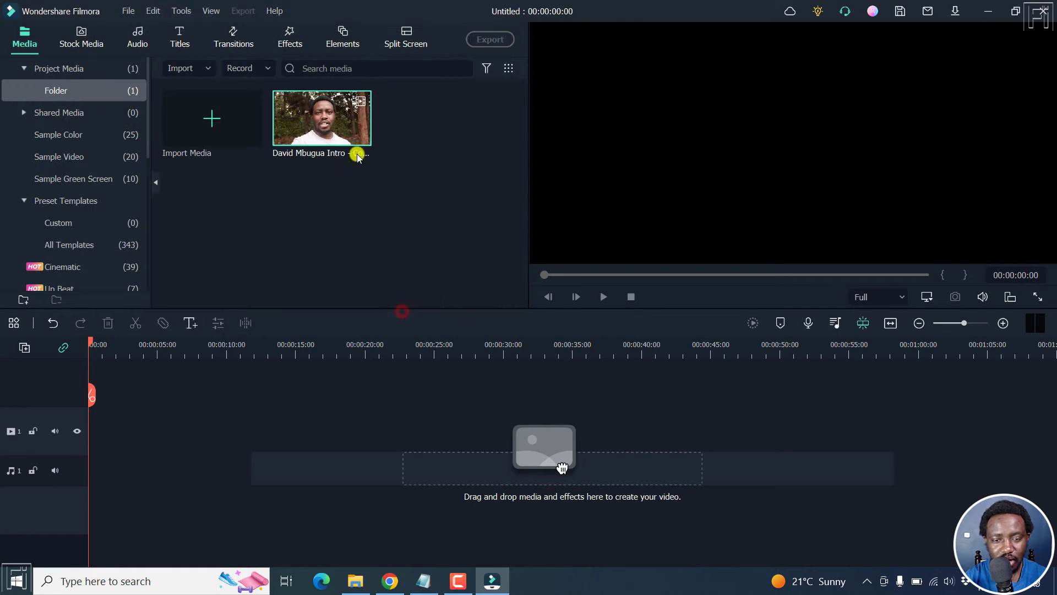
pyautogui.doubleClick(308, 123)
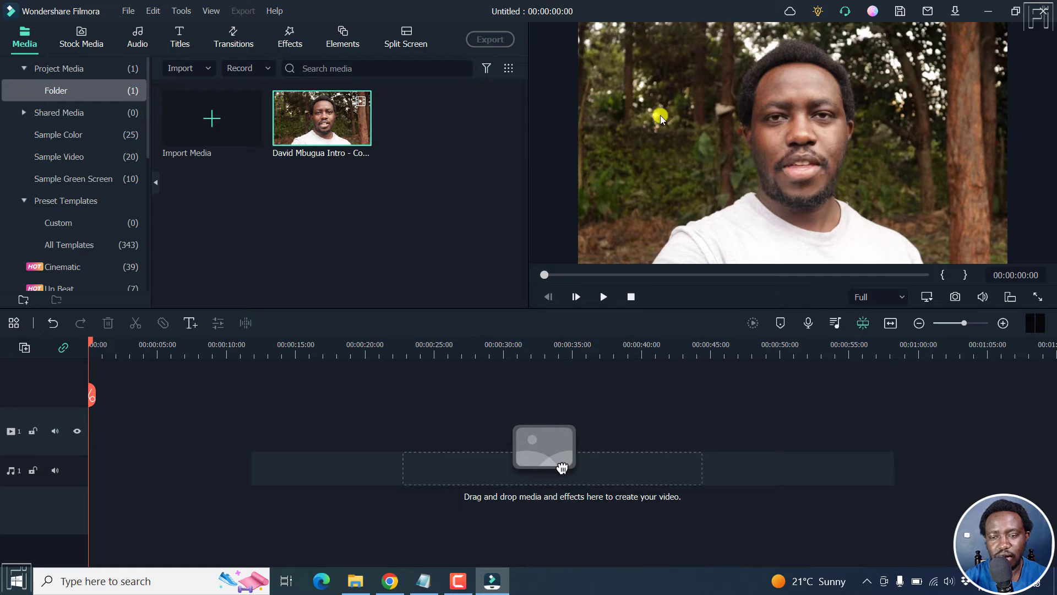
# - Add the 00:00:11:17 intro clip to the video track and bring up the Effects library
pyautogui.click(360, 134)
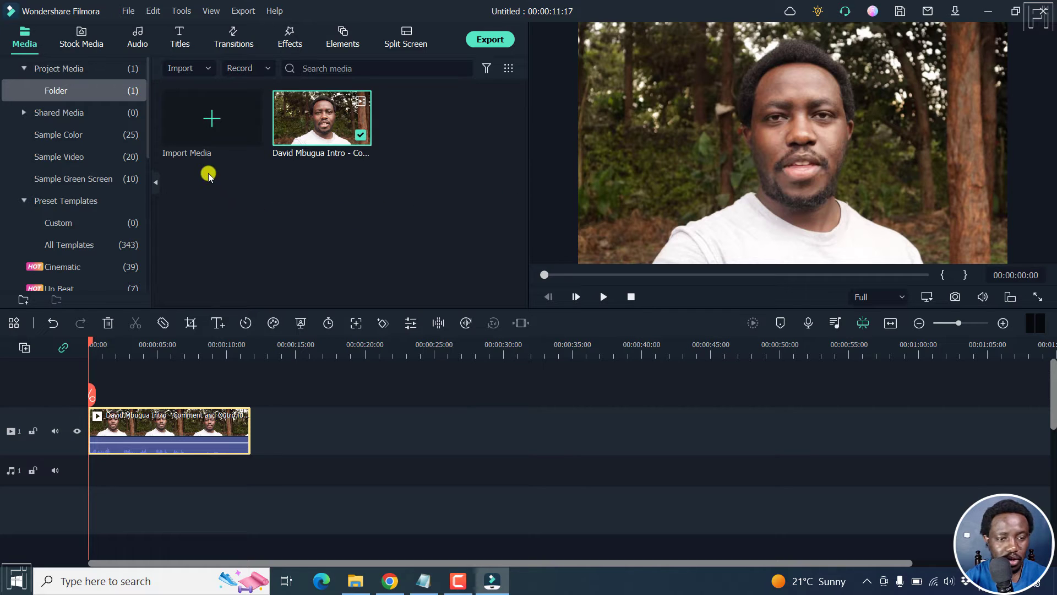
pyautogui.click(281, 47)
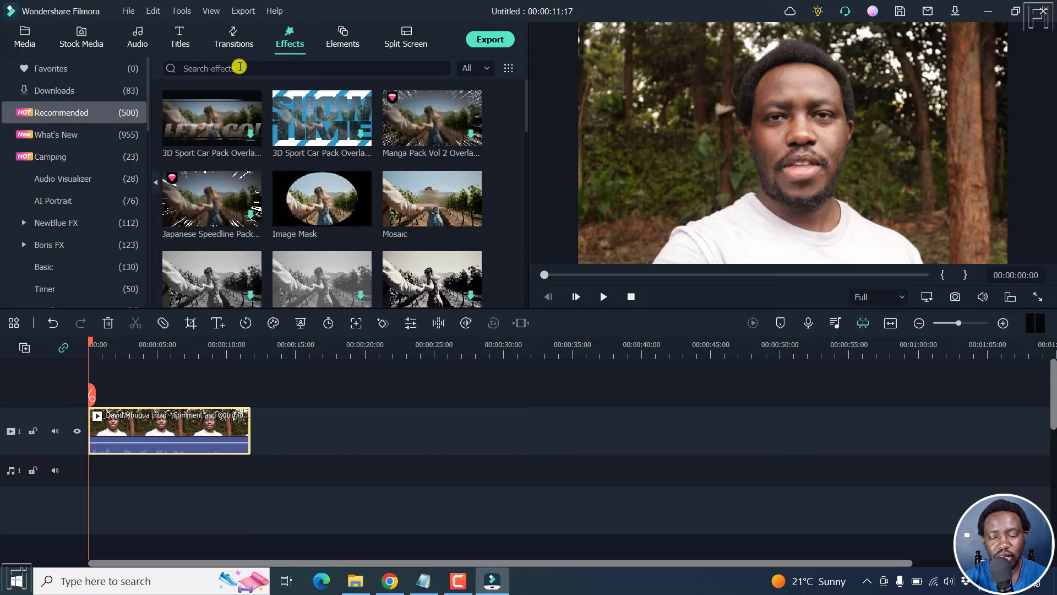
# - Drop AI Portrait's Human Segmentation on a separate track, then undo it and return to the start
pyautogui.click(49, 204)
pyautogui.moveTo(201, 150)
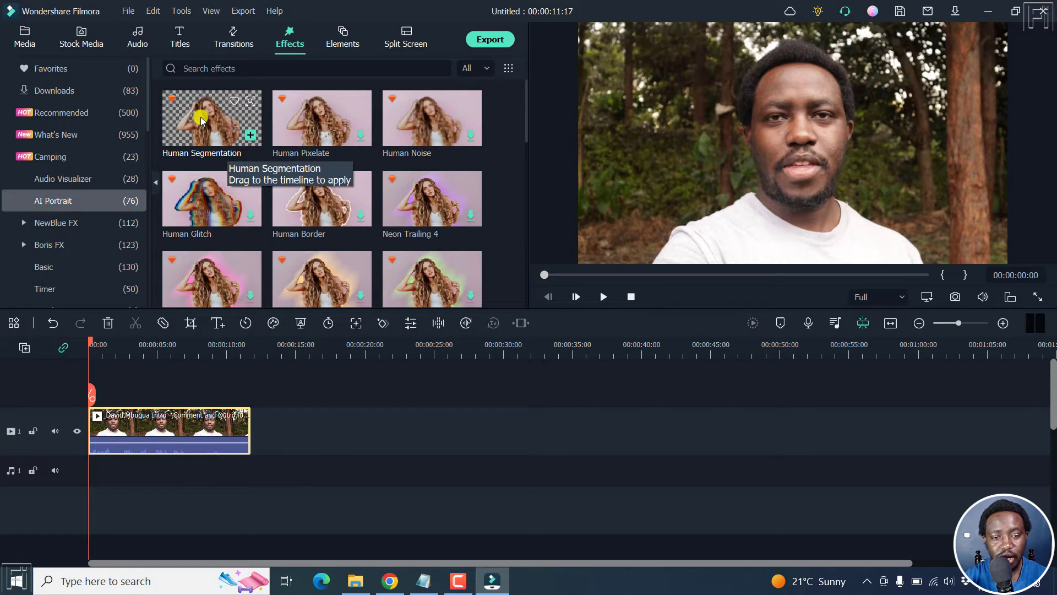
pyautogui.moveTo(205, 120); pyautogui.dragTo(85, 388)
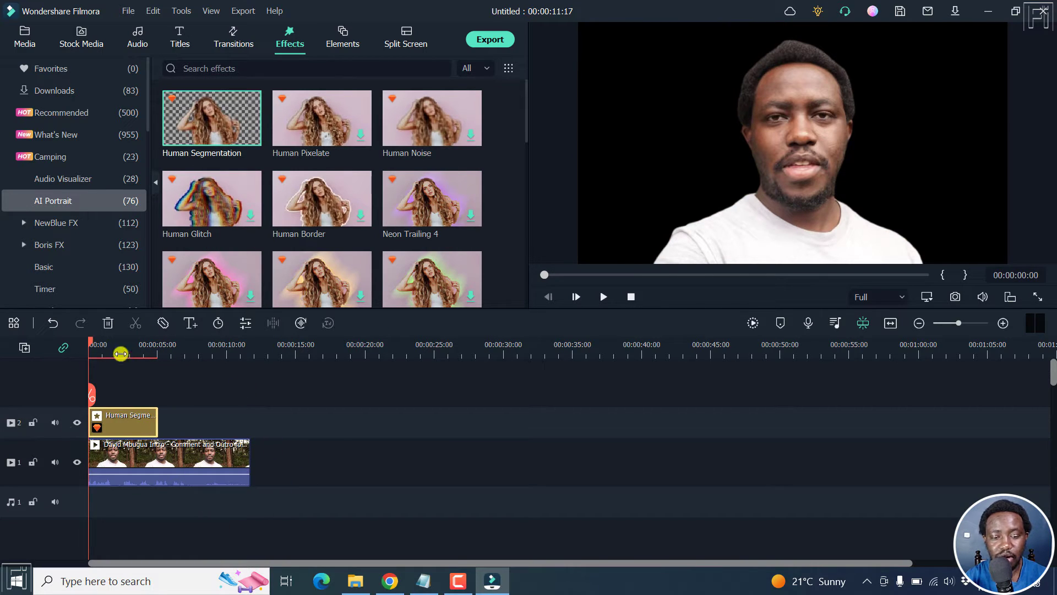
pyautogui.click(190, 351)
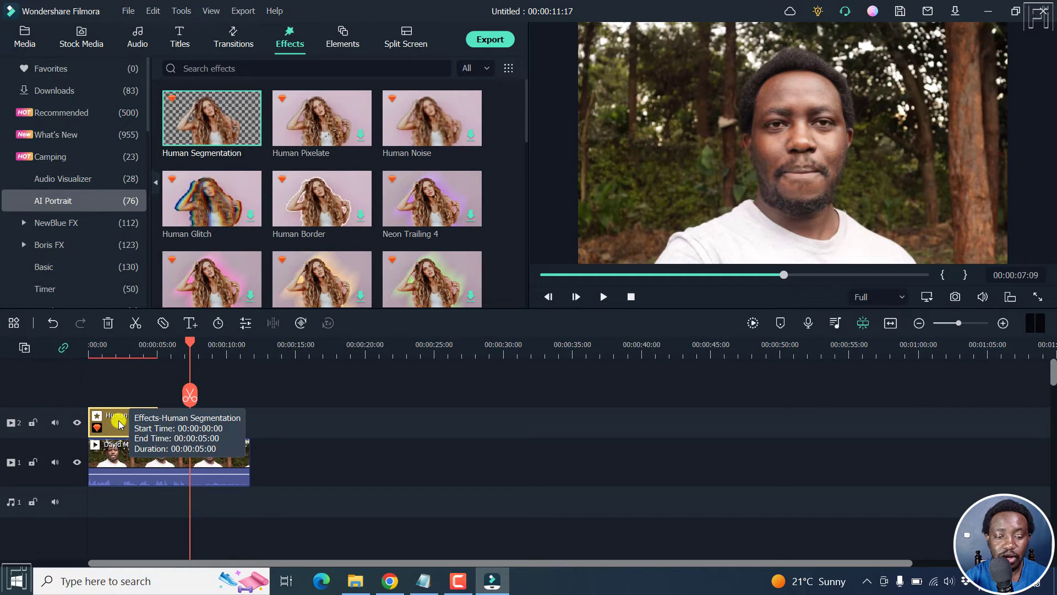
pyautogui.hotkey('ctrl', 'z')
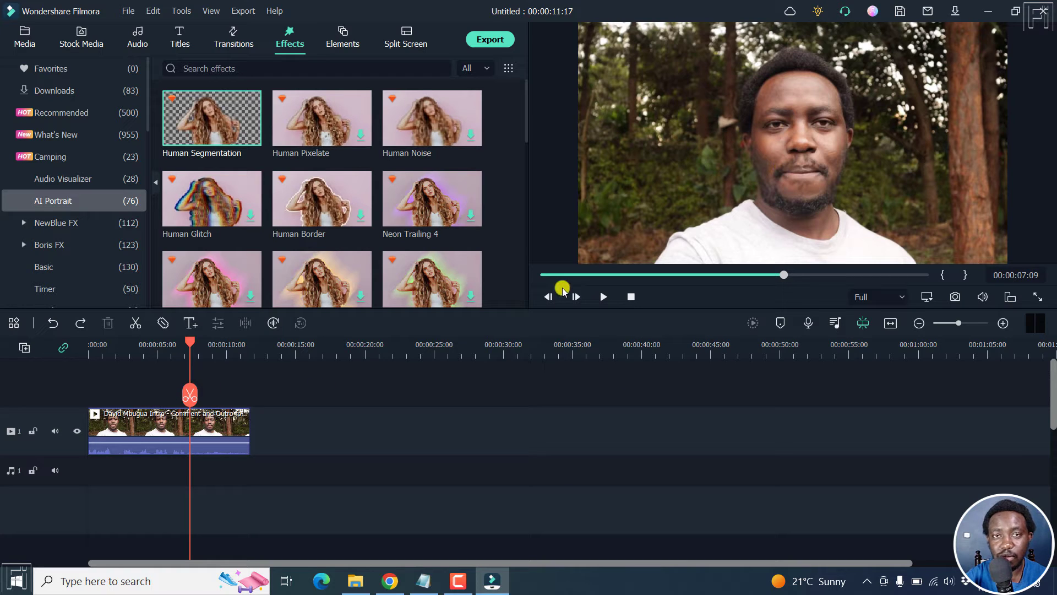
pyautogui.press('Home')
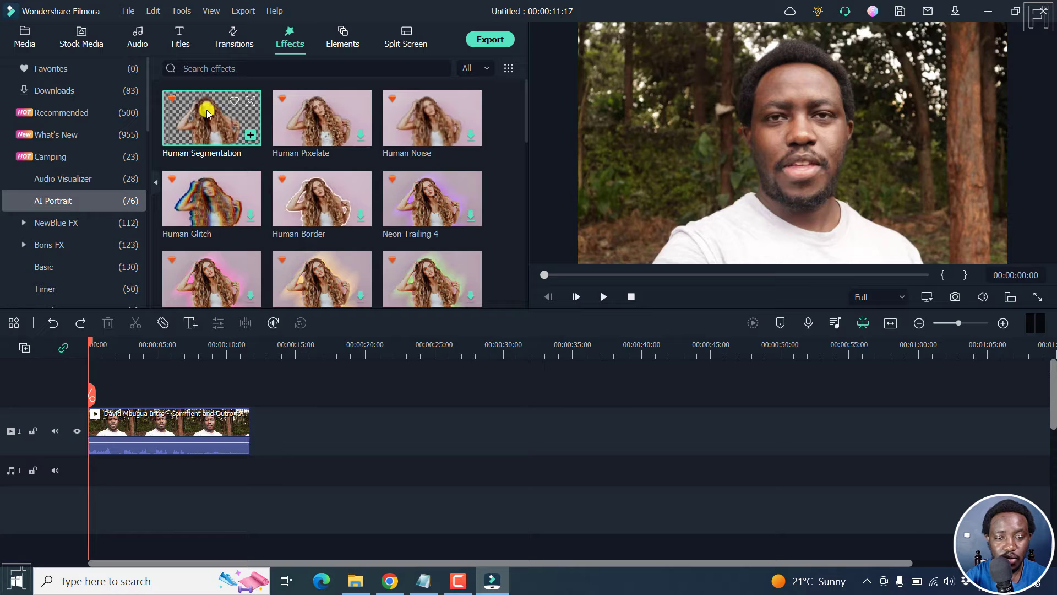
# - Apply Human Segmentation directly onto the intro clip and play it to check the black background
pyautogui.moveTo(209, 121); pyautogui.dragTo(130, 428)
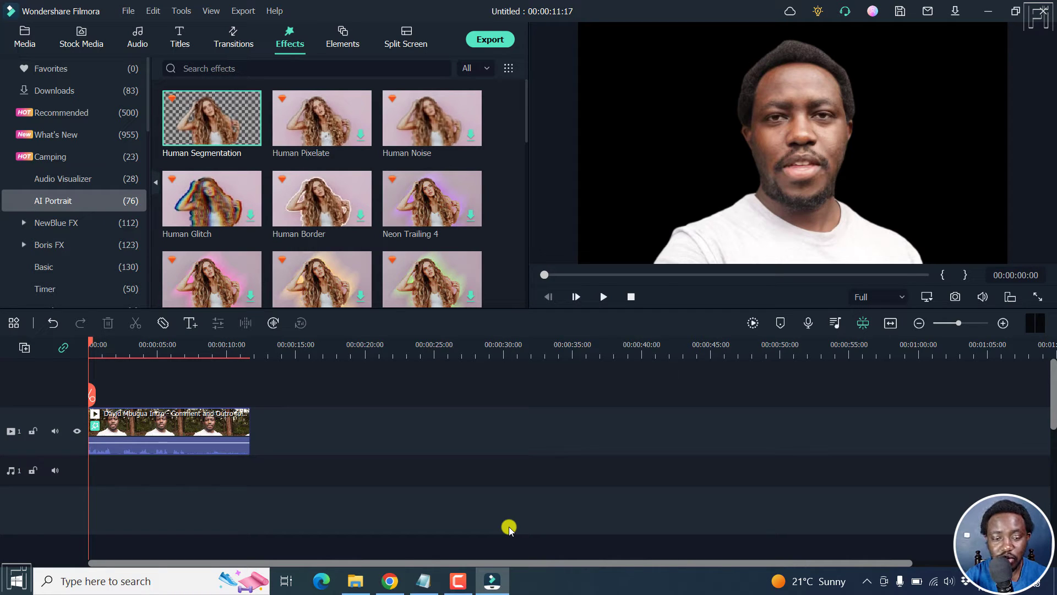
pyautogui.press('space')
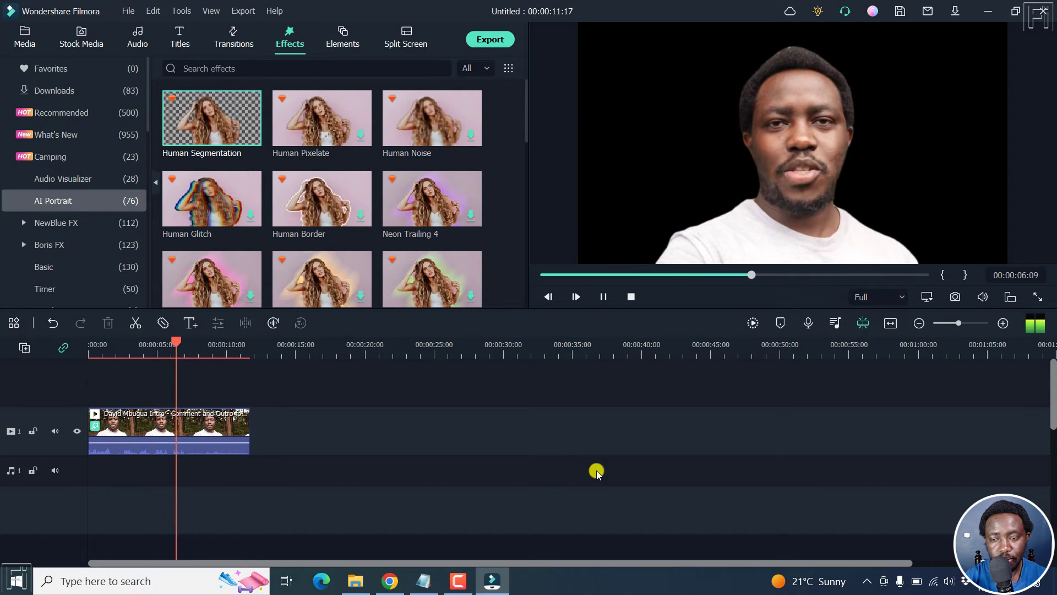
pyautogui.press('space')
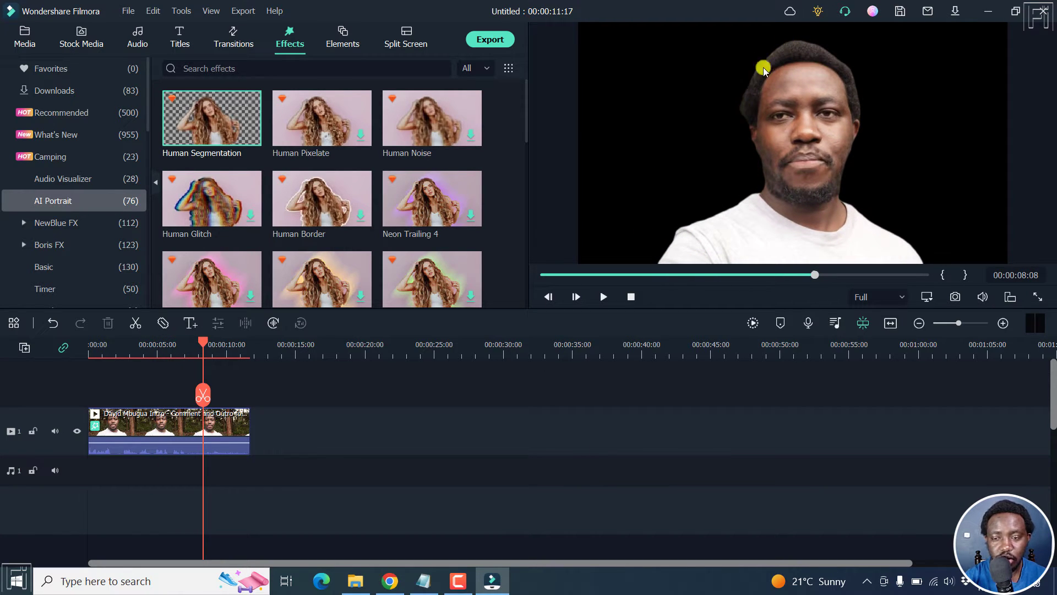
pyautogui.click(167, 428)
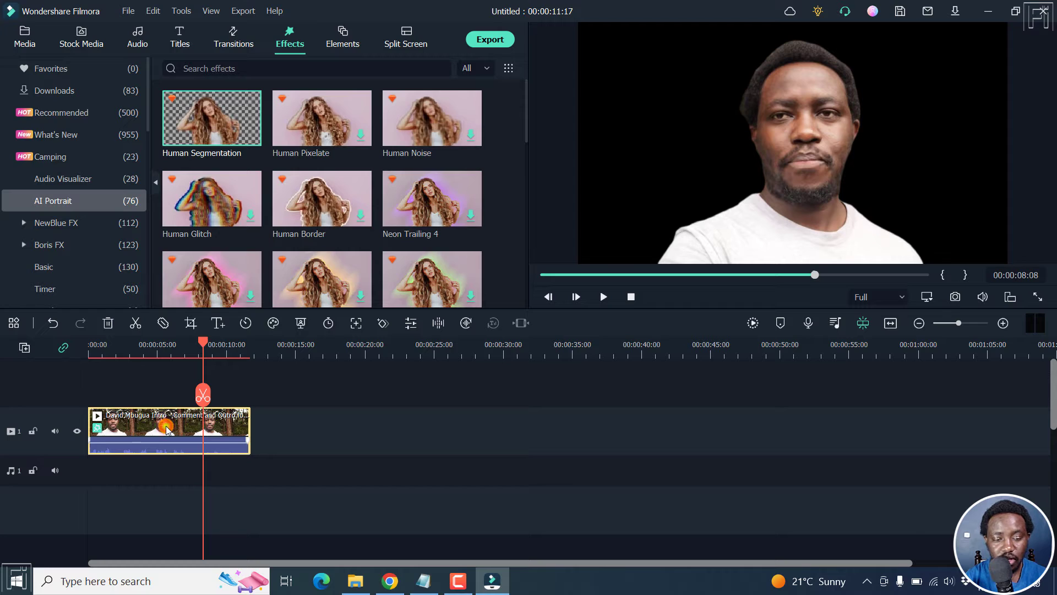
# - Open the clip's Human Segmentation settings, try a thicker Edge Thickness, then reset it to 0
pyautogui.doubleClick(166, 429)
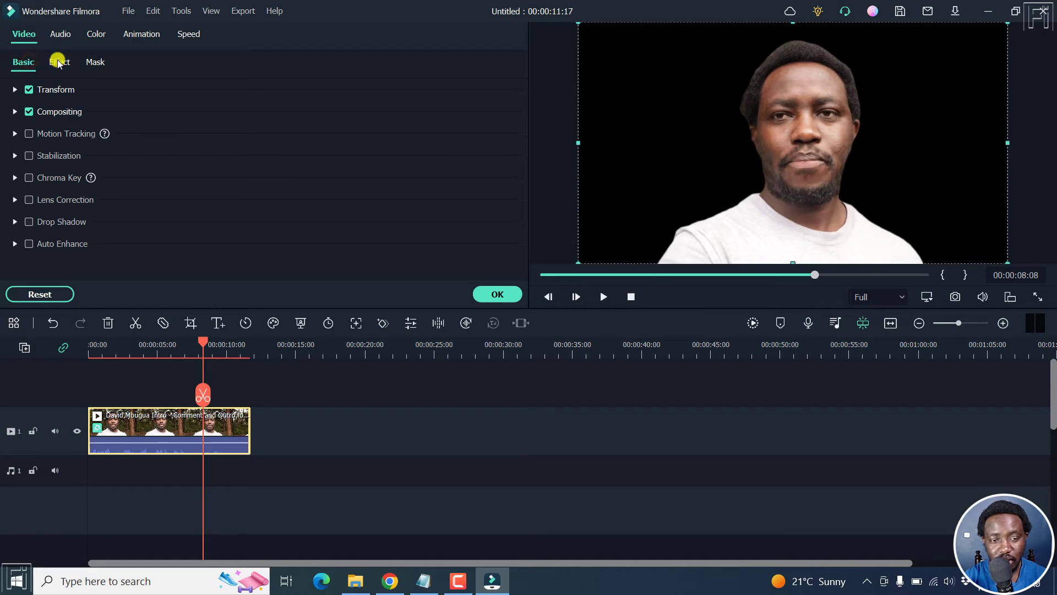
pyautogui.click(60, 62)
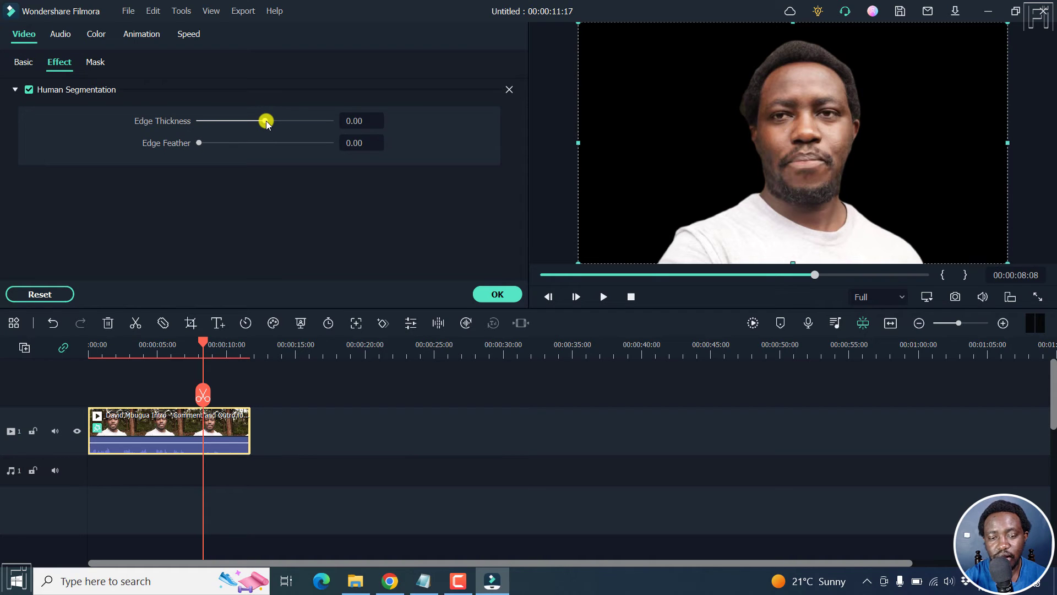
pyautogui.moveTo(266, 121); pyautogui.dragTo(289, 122)
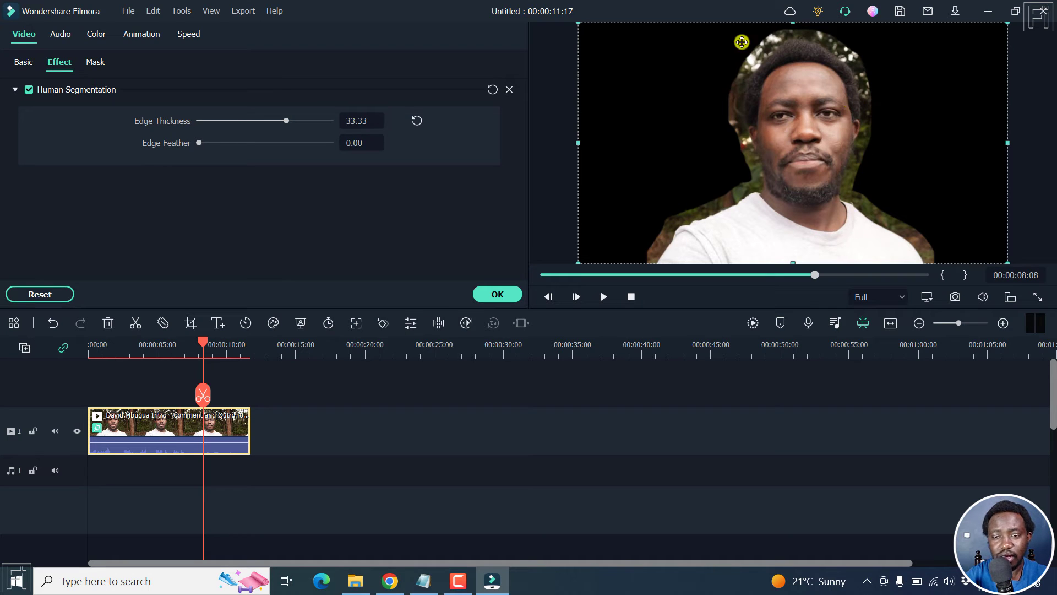
pyautogui.click(417, 120)
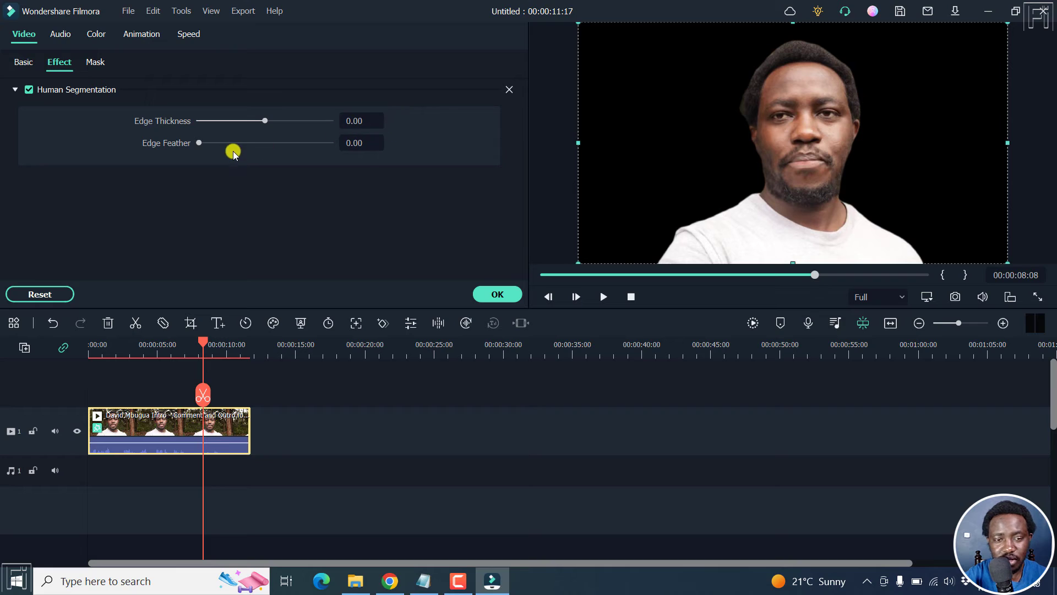
# - Try Edge Feather at 20, compare near 3 seconds, reset it to 0 and confirm
pyautogui.moveTo(201, 145); pyautogui.dragTo(373, 163)
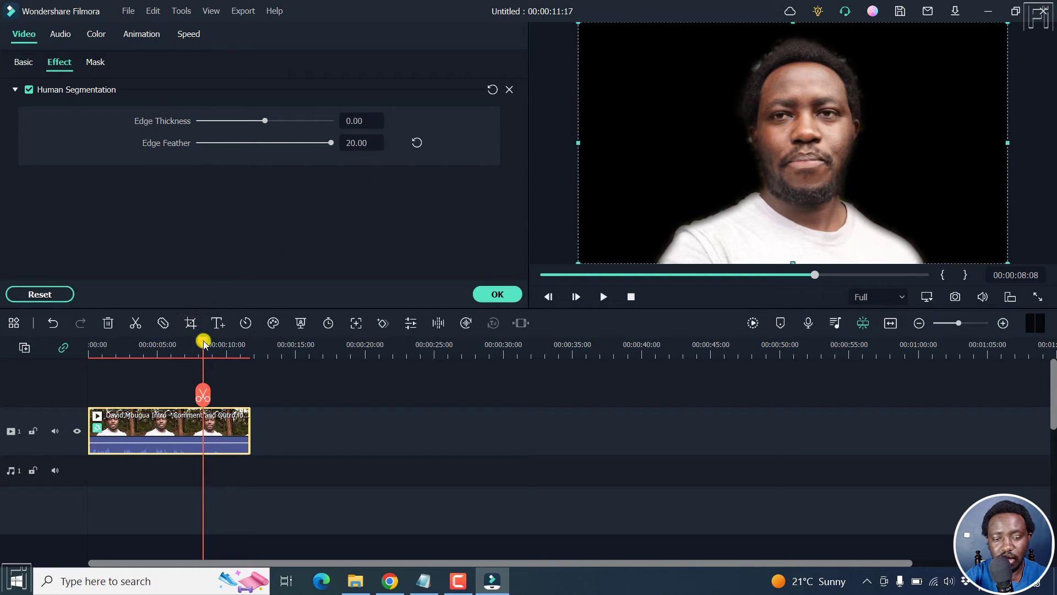
pyautogui.moveTo(202, 344); pyautogui.dragTo(131, 350)
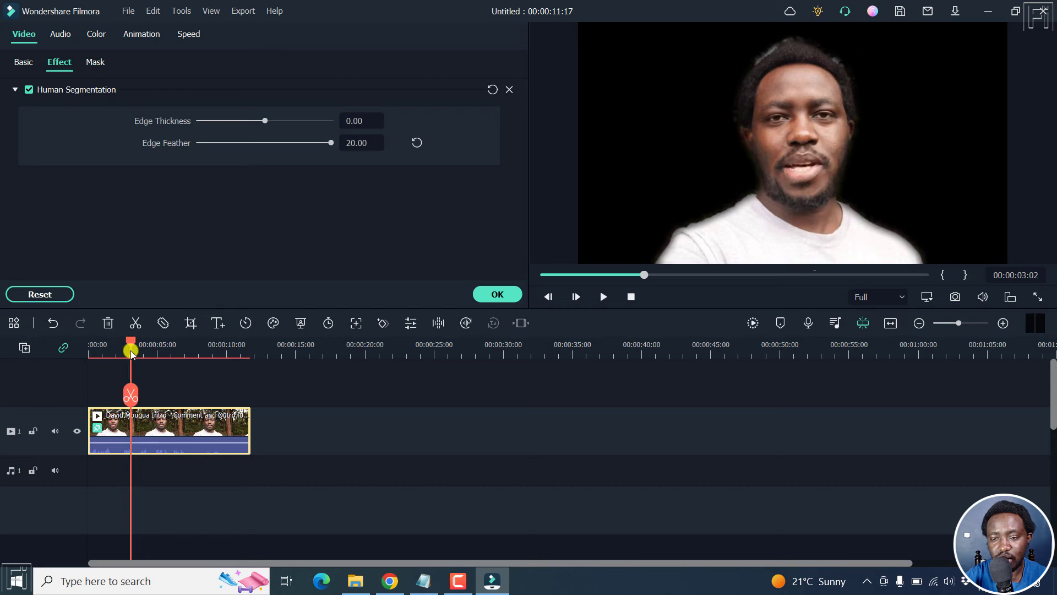
pyautogui.click(417, 144)
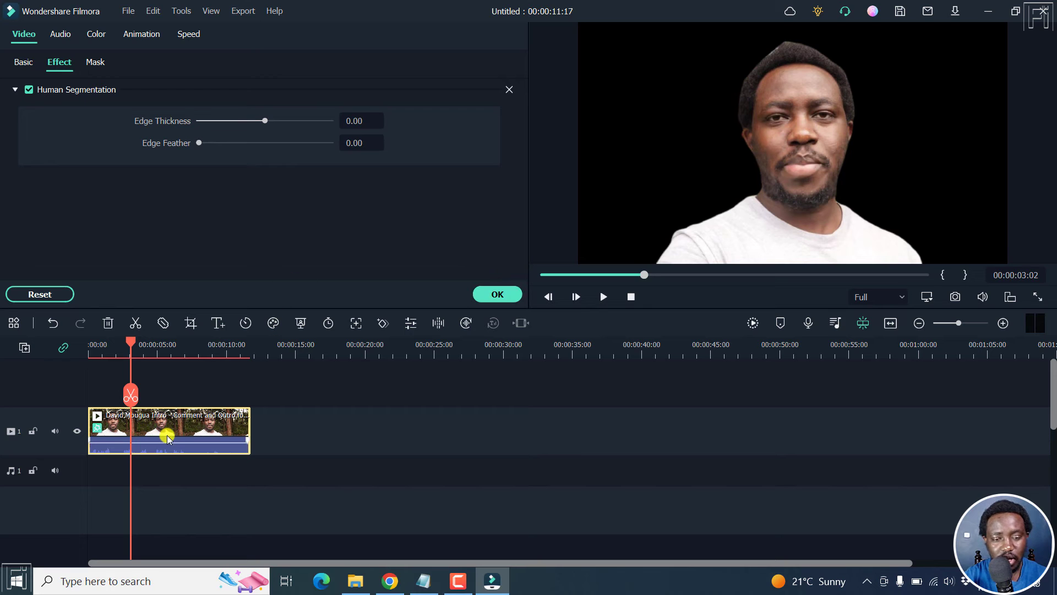
pyautogui.click(498, 296)
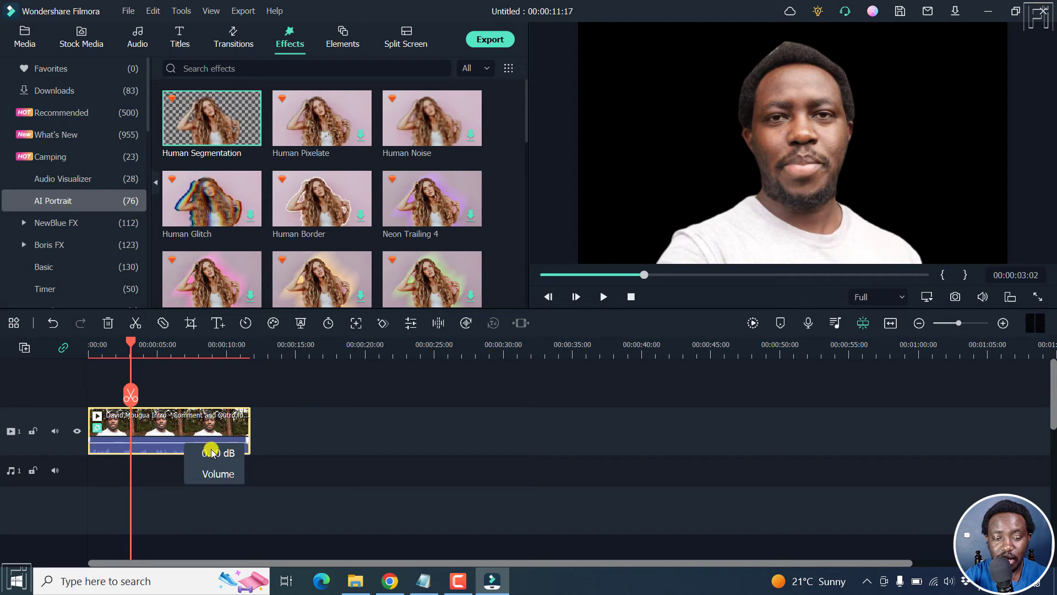
# - Move the presenter clip up to video track 2 and show the Elements library's Background category
pyautogui.moveTo(172, 425); pyautogui.dragTo(159, 397)
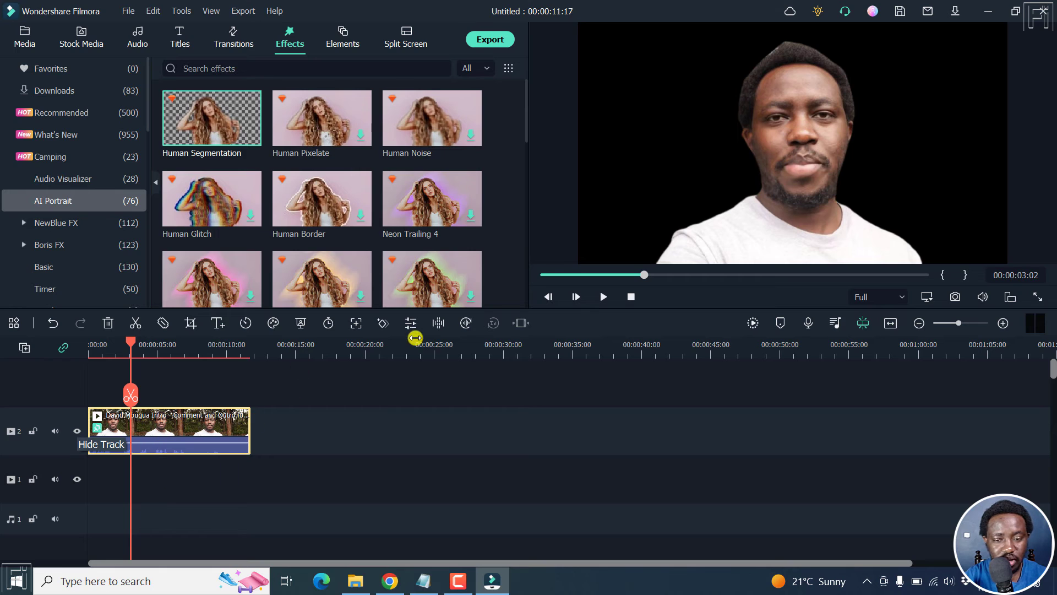
pyautogui.press('Home')
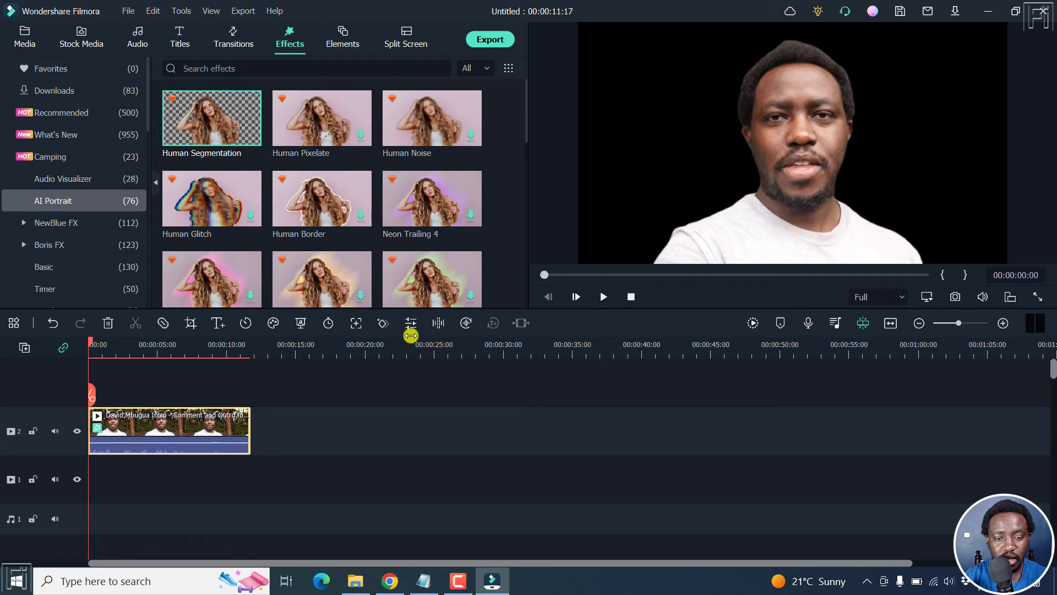
pyautogui.click(350, 46)
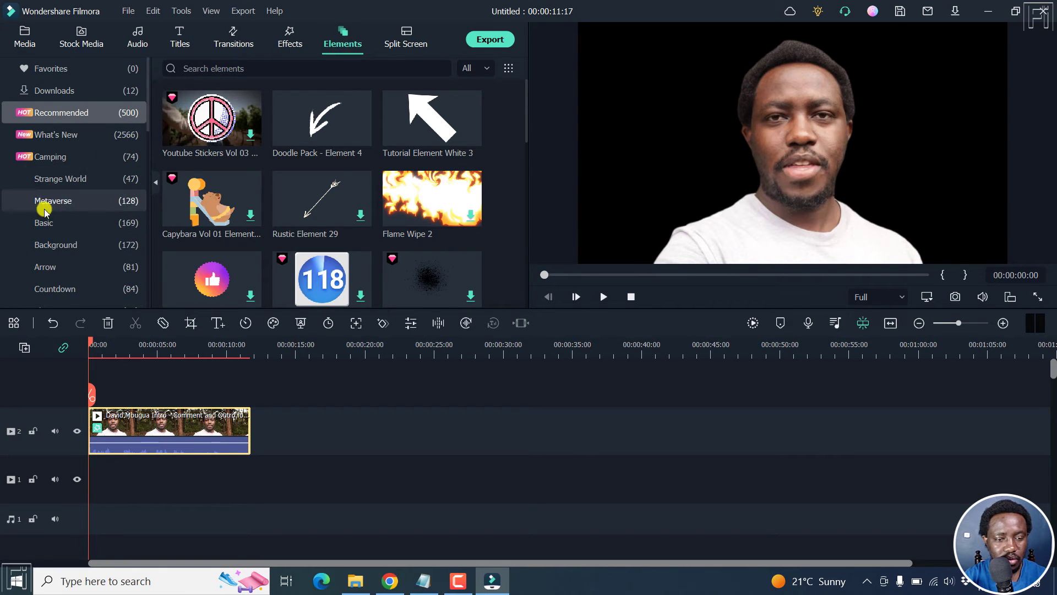
pyautogui.click(59, 246)
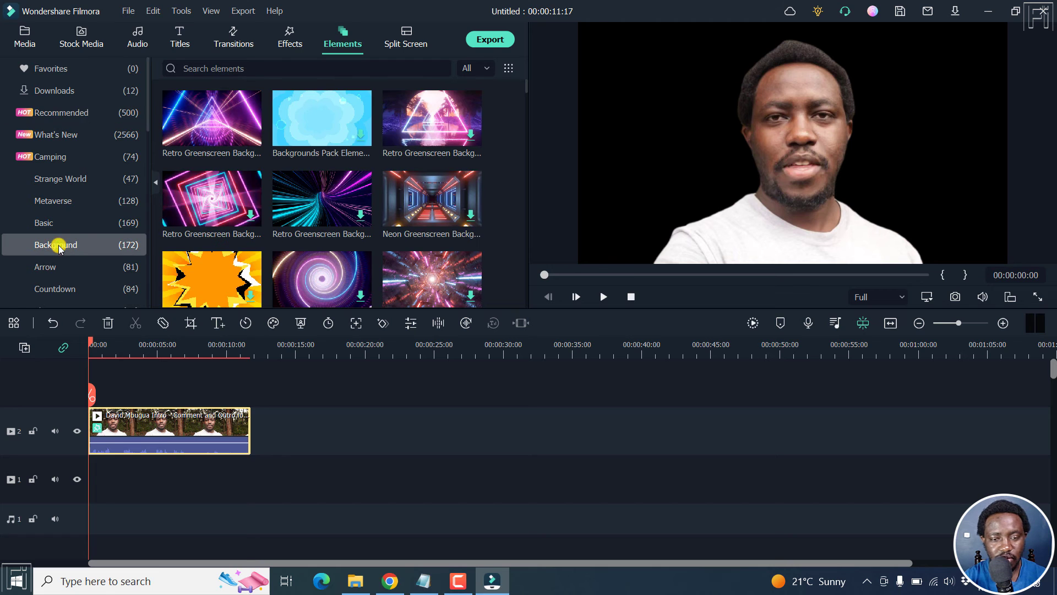
pyautogui.moveTo(242, 142)
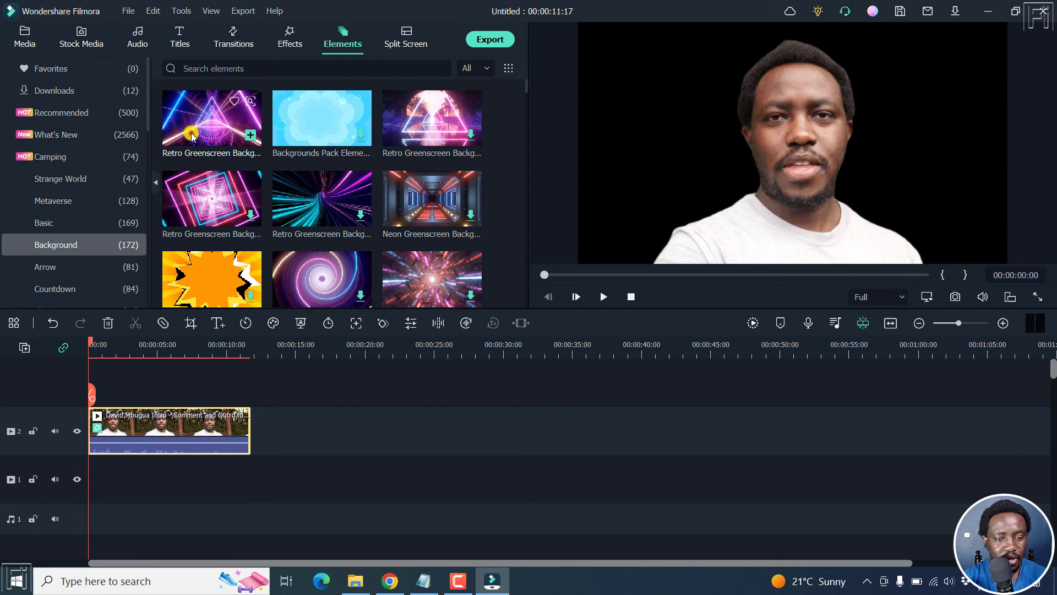
# - Place the first Retro Greenscreen Background on video track 1 beneath the presenter and preview it
pyautogui.moveTo(191, 137); pyautogui.dragTo(78, 479)
pyautogui.press('space')
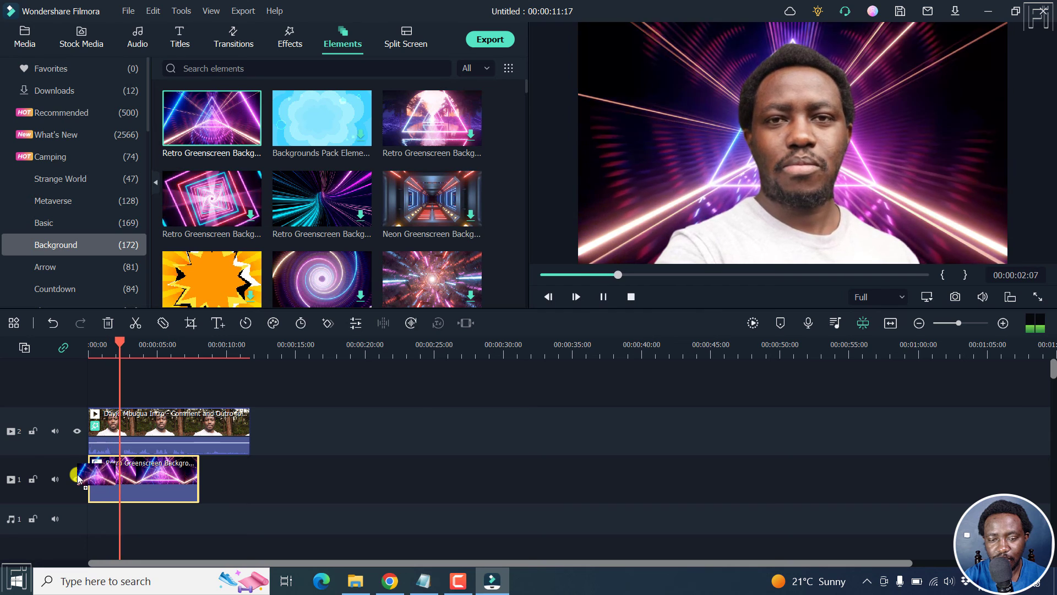
pyautogui.press('space')
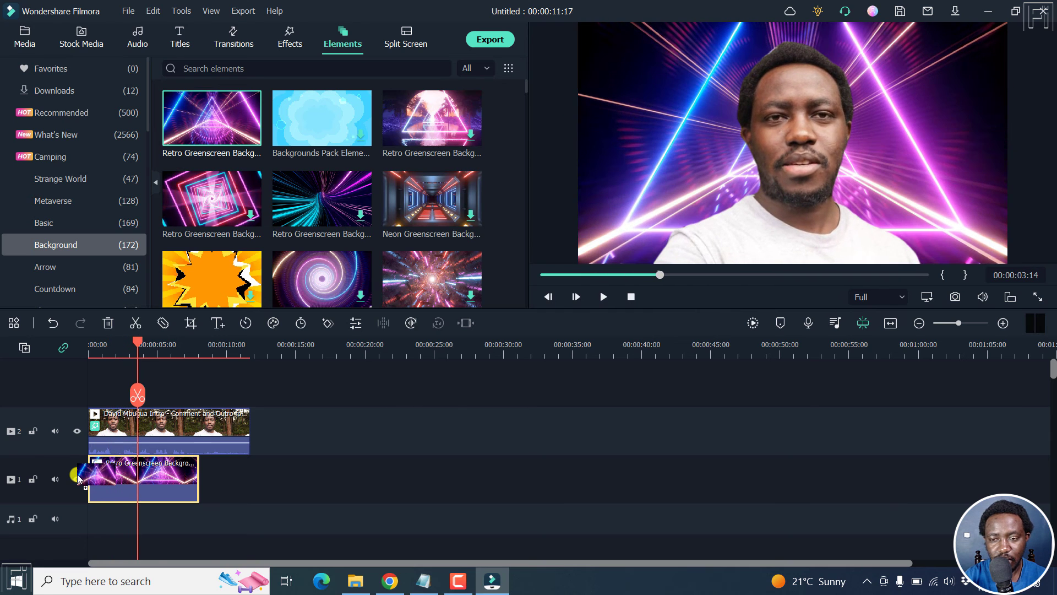
pyautogui.moveTo(77, 478); pyautogui.dragTo(77, 478)
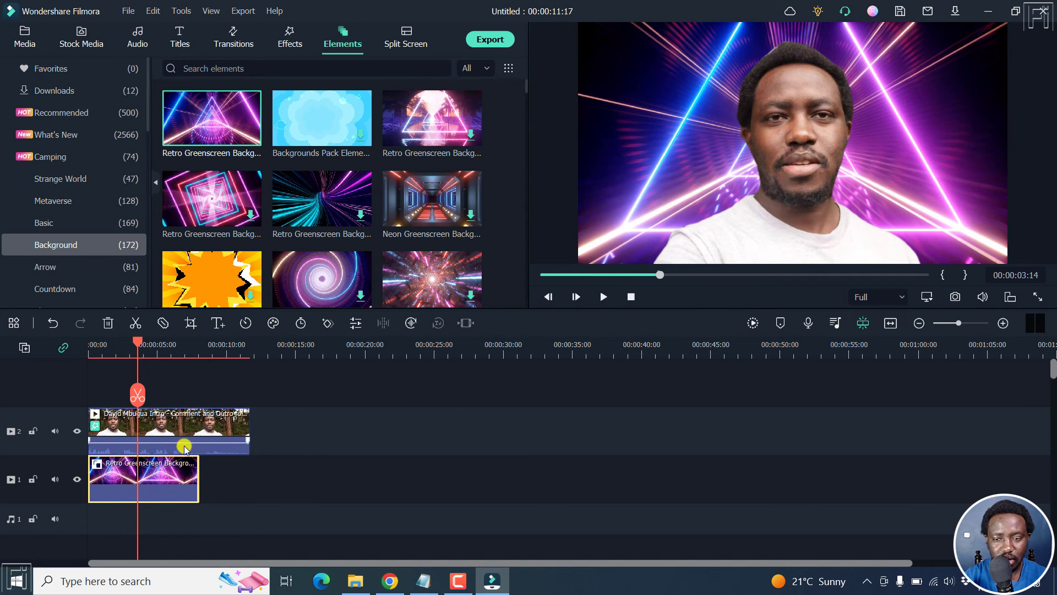
pyautogui.click(173, 432)
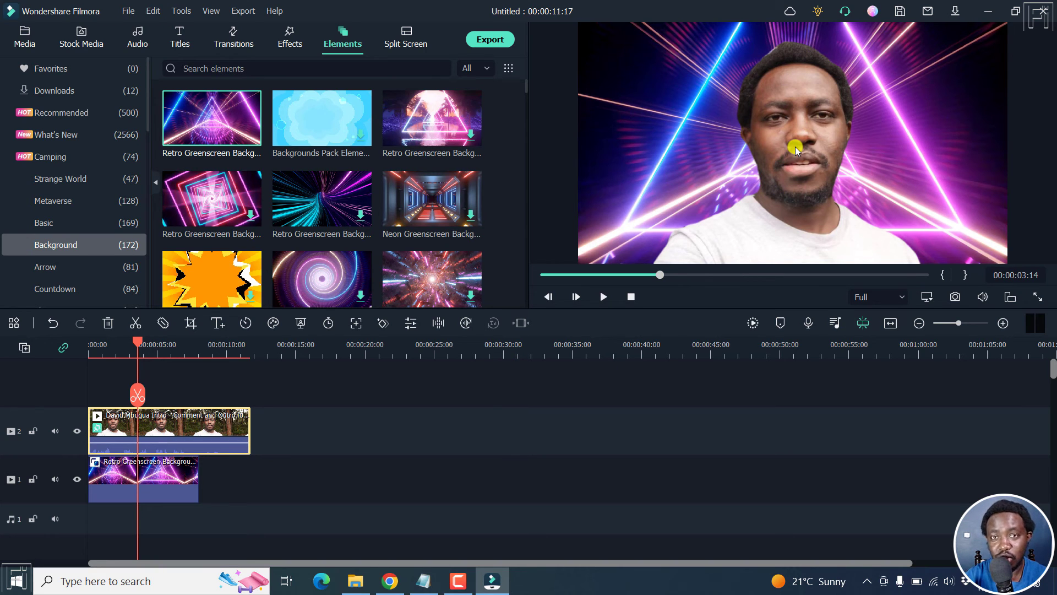
# - Shrink the presenter into the bottom-right corner of the neon backdrop and play the result
pyautogui.doubleClick(845, 149)
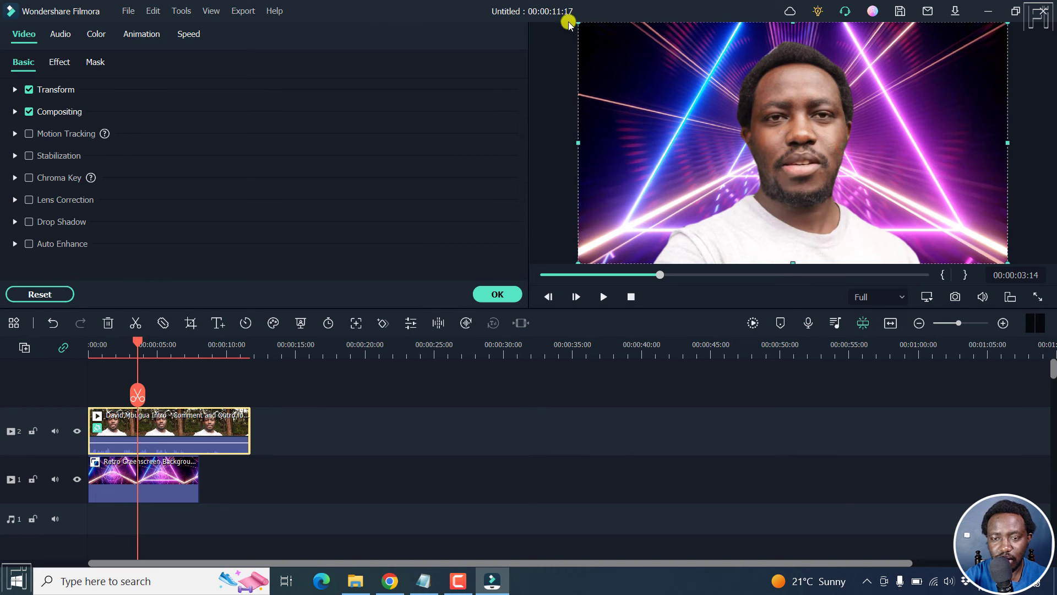
pyautogui.moveTo(578, 23); pyautogui.dragTo(927, 222)
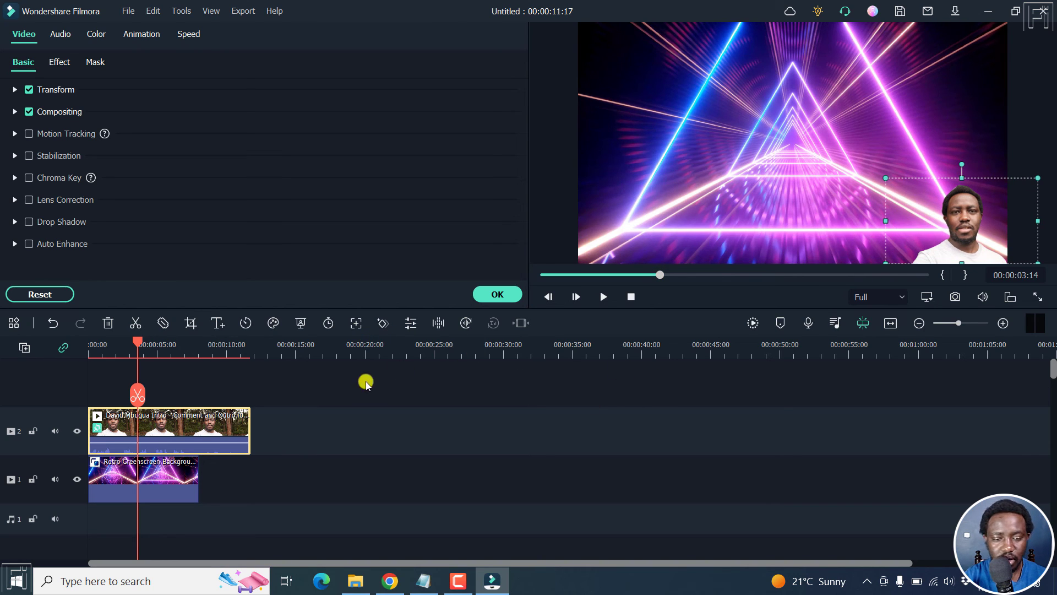
pyautogui.moveTo(137, 342); pyautogui.dragTo(77, 346)
pyautogui.press('space')
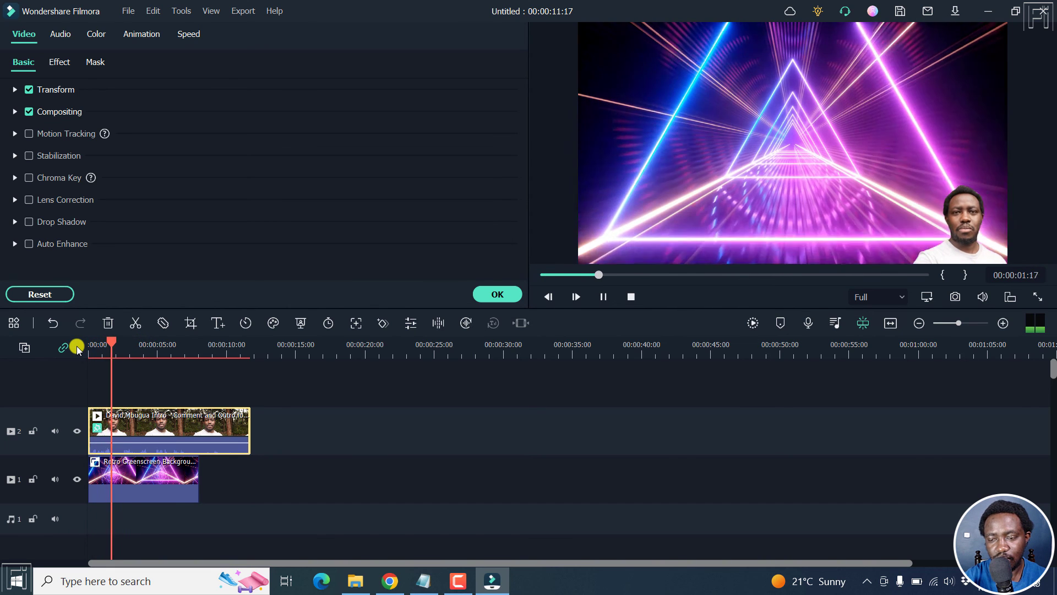
pyautogui.press('space')
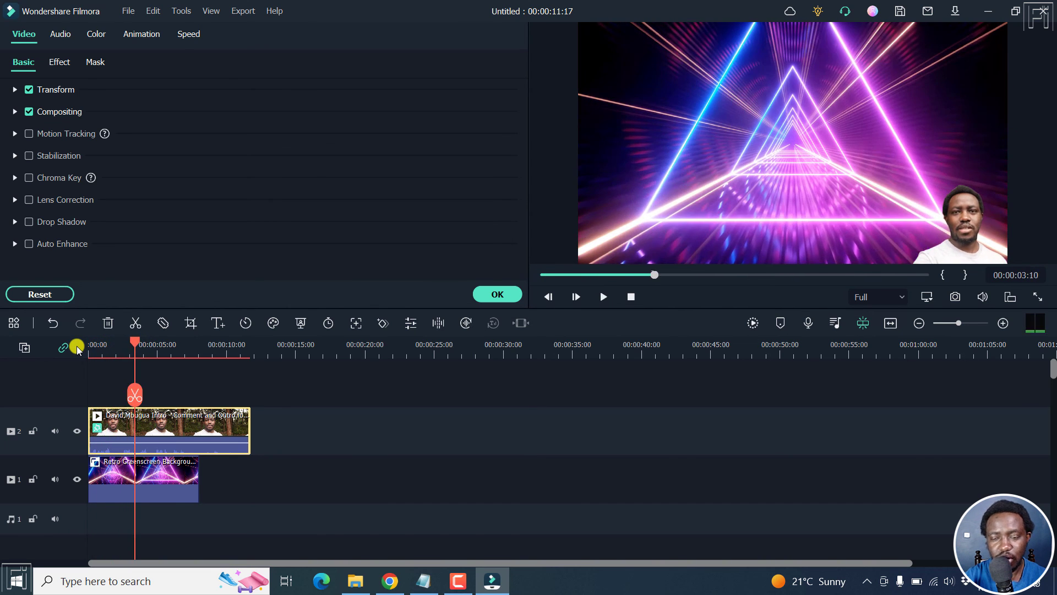